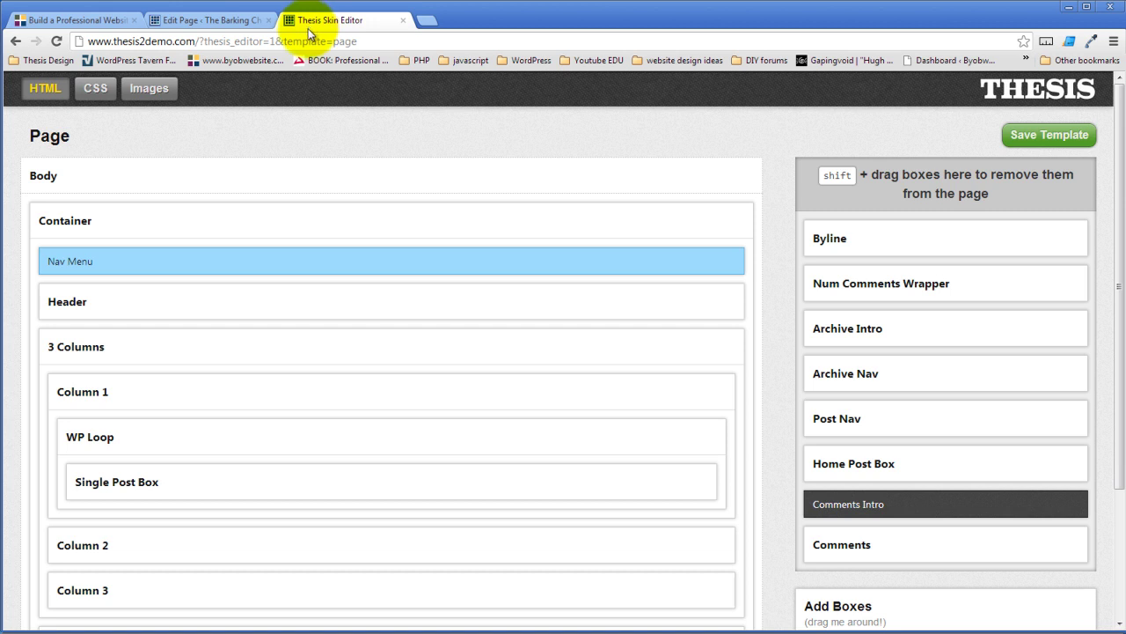
- Open the Thesis skin selection page in the WordPress admin to view the current and installed skins
{"action": "left_click", "coordinate": [215, 20]}
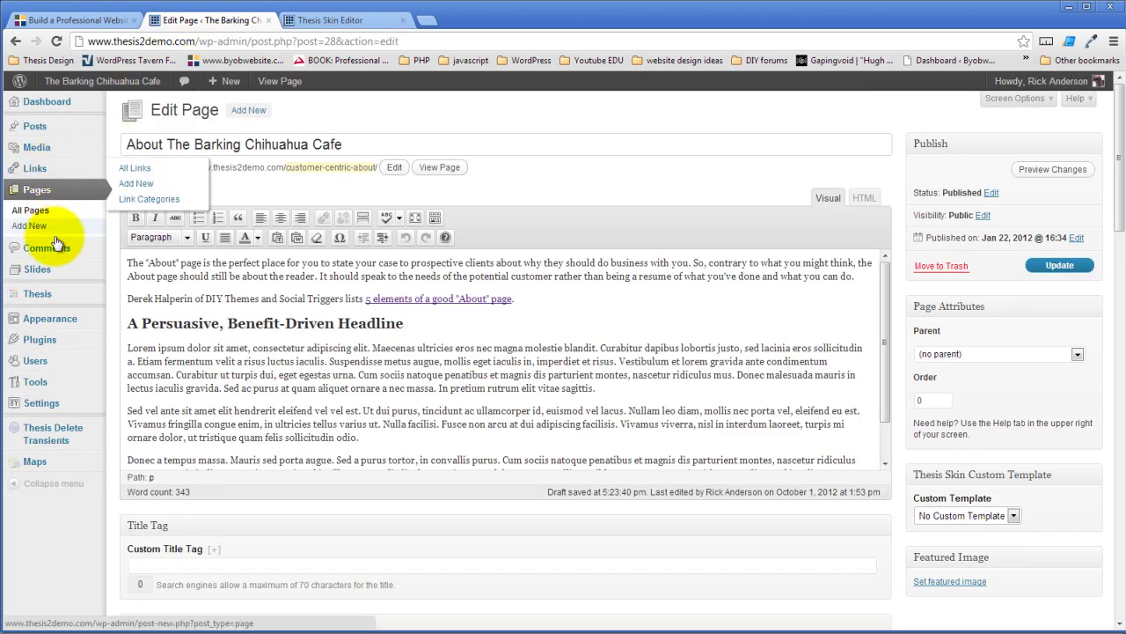
{"action": "left_click", "coordinate": [50, 294]}
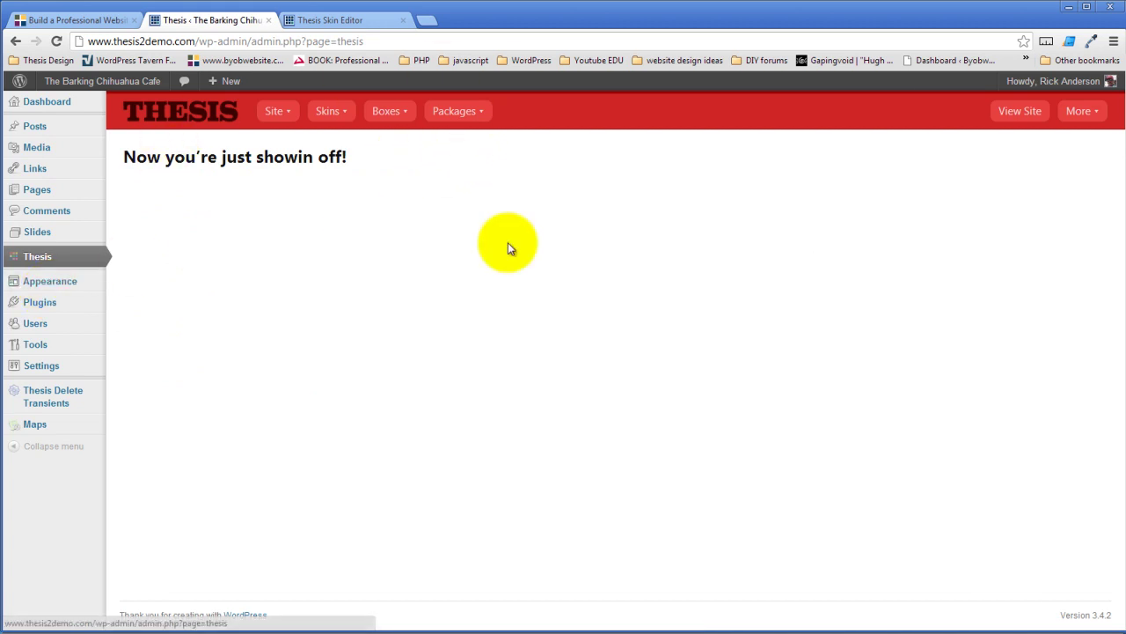
{"action": "mouse_move", "coordinate": [337, 110]}
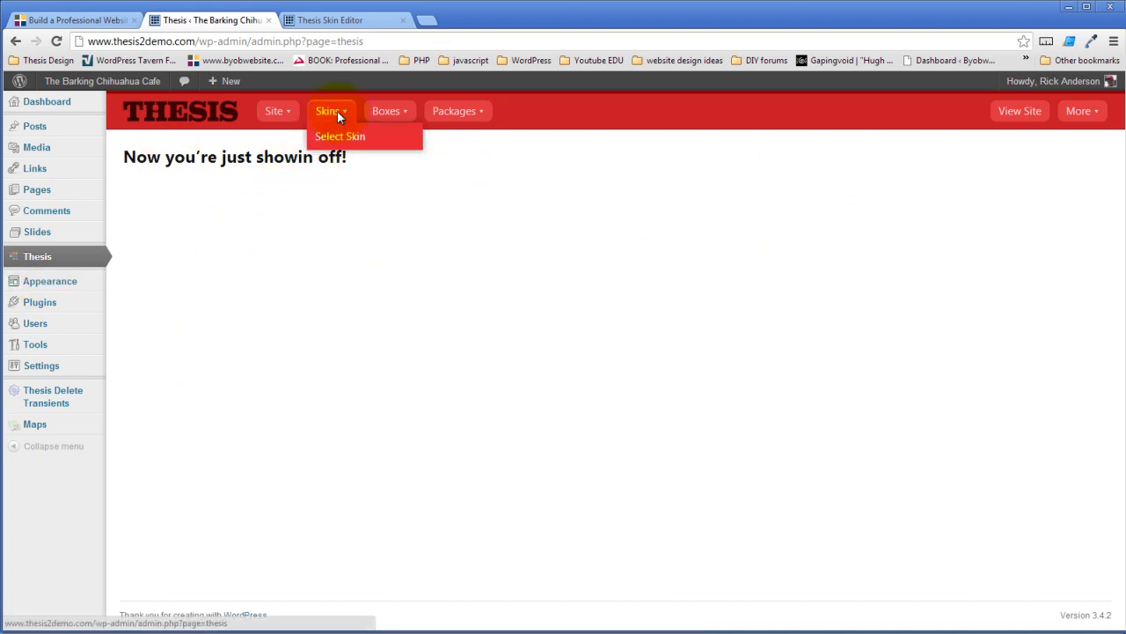
{"action": "left_click", "coordinate": [344, 139]}
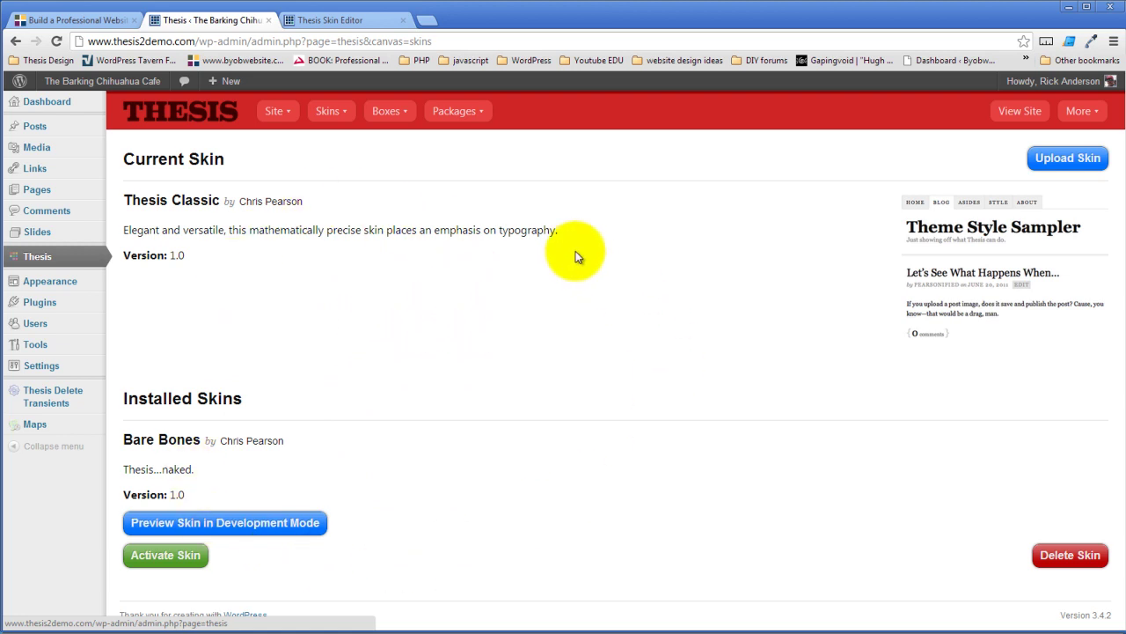
- Open the Thesis box selection page and compare it with the Page template in the Thesis Skin Editor
{"action": "mouse_move", "coordinate": [369, 116]}
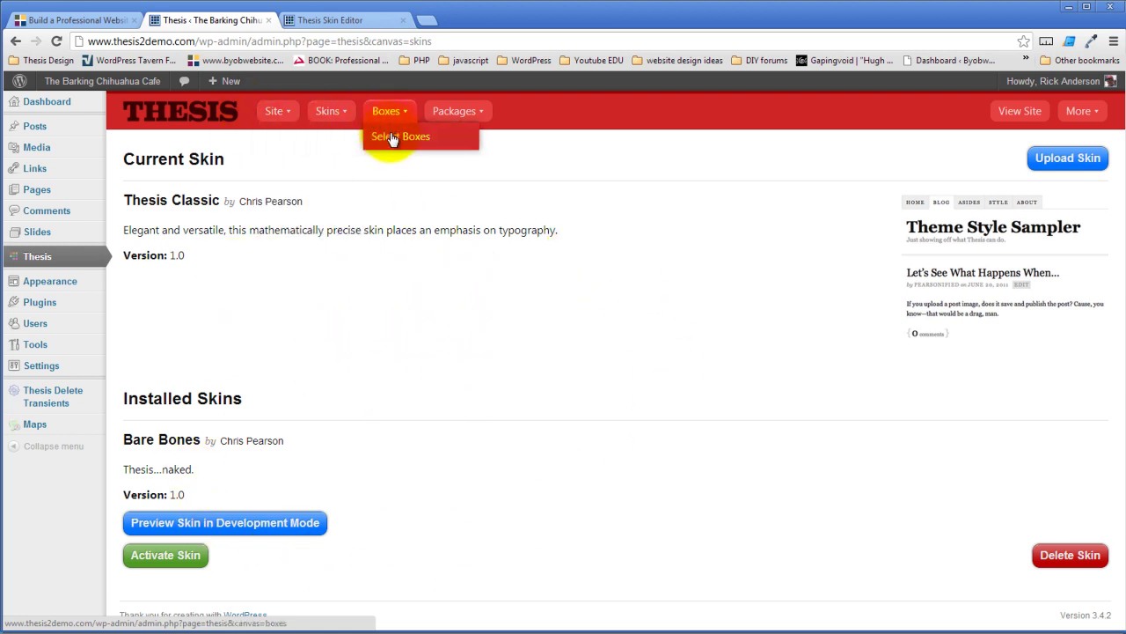
{"action": "left_click", "coordinate": [394, 147]}
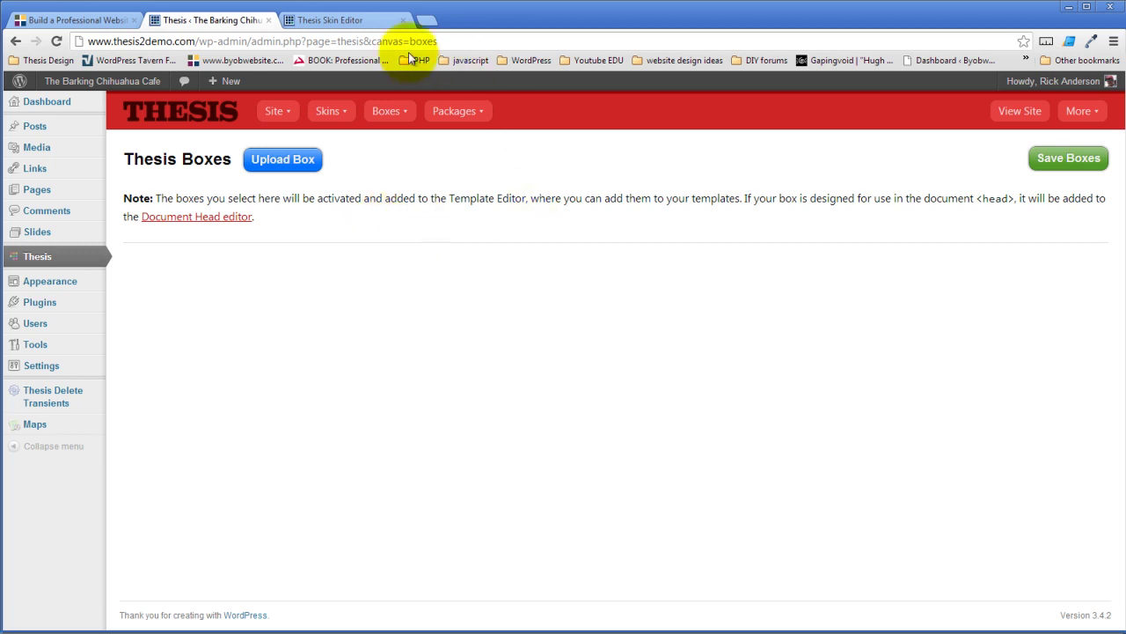
{"action": "left_click", "coordinate": [325, 21]}
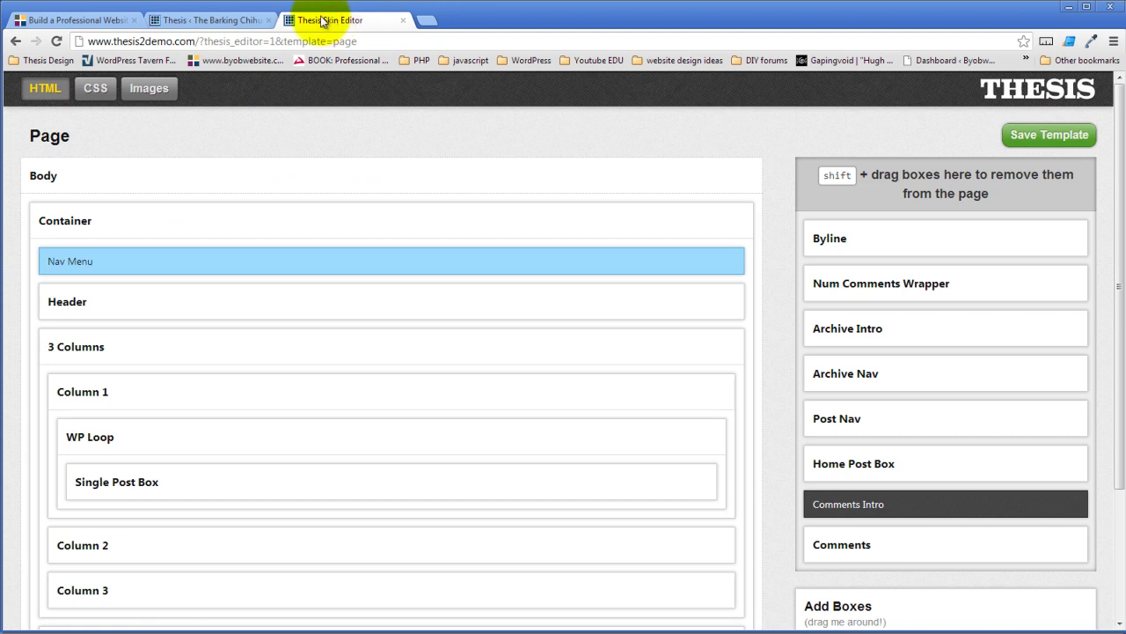
{"action": "left_click", "coordinate": [224, 19]}
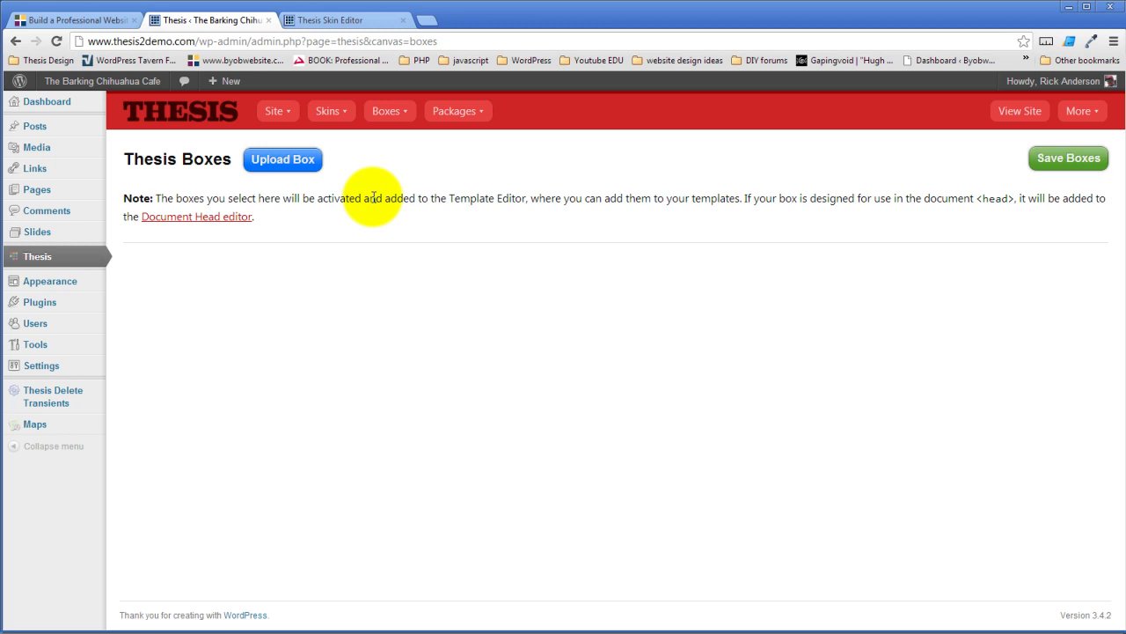
{"action": "left_click", "coordinate": [345, 19]}
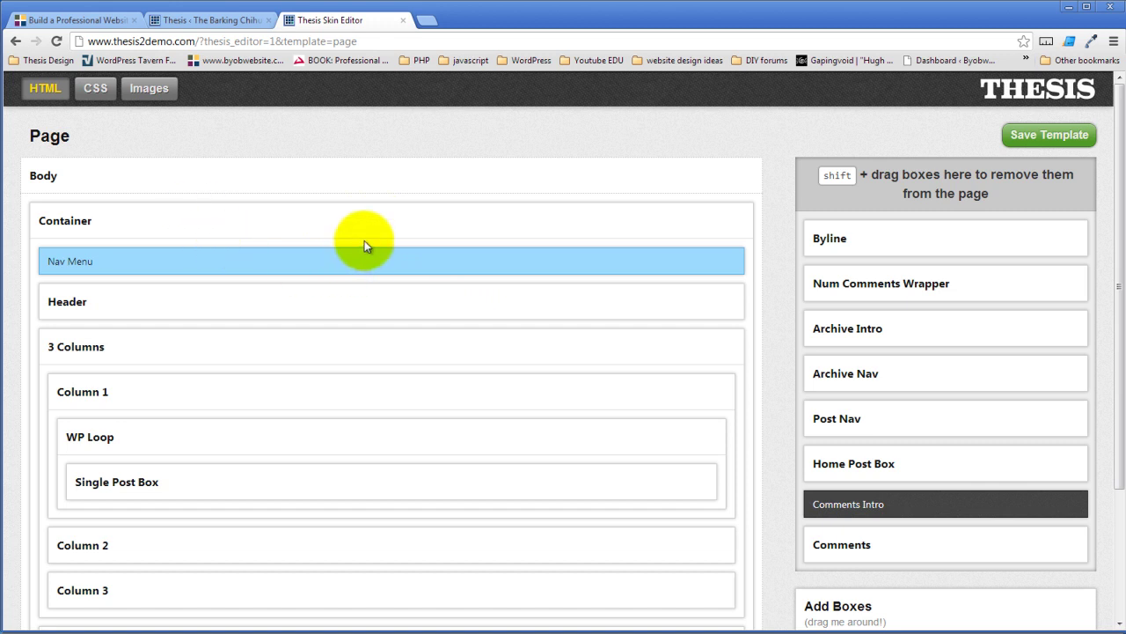
{"action": "left_click", "coordinate": [211, 19]}
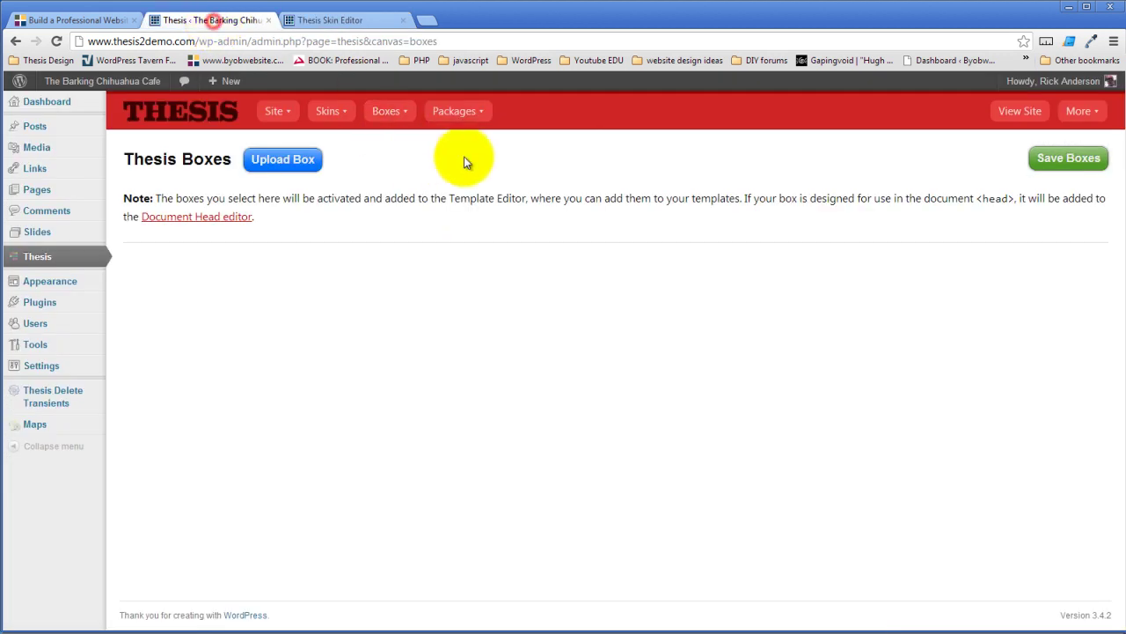
- Open the Thesis package selection page and review its note about adding packages to the CSS Editor
{"action": "mouse_move", "coordinate": [397, 116]}
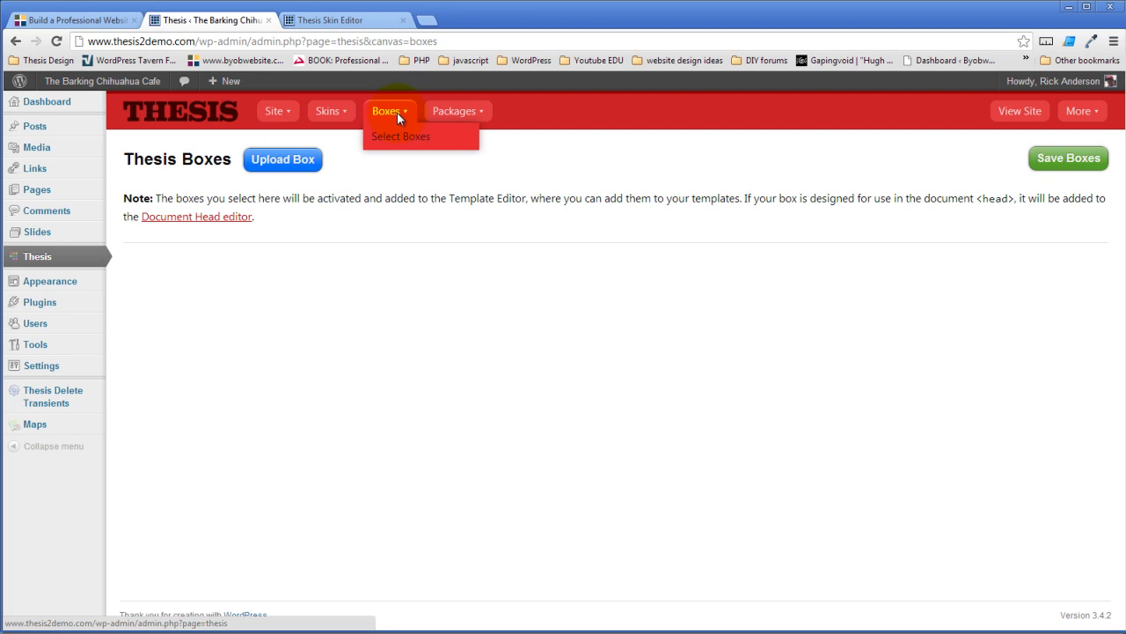
{"action": "left_click", "coordinate": [391, 139]}
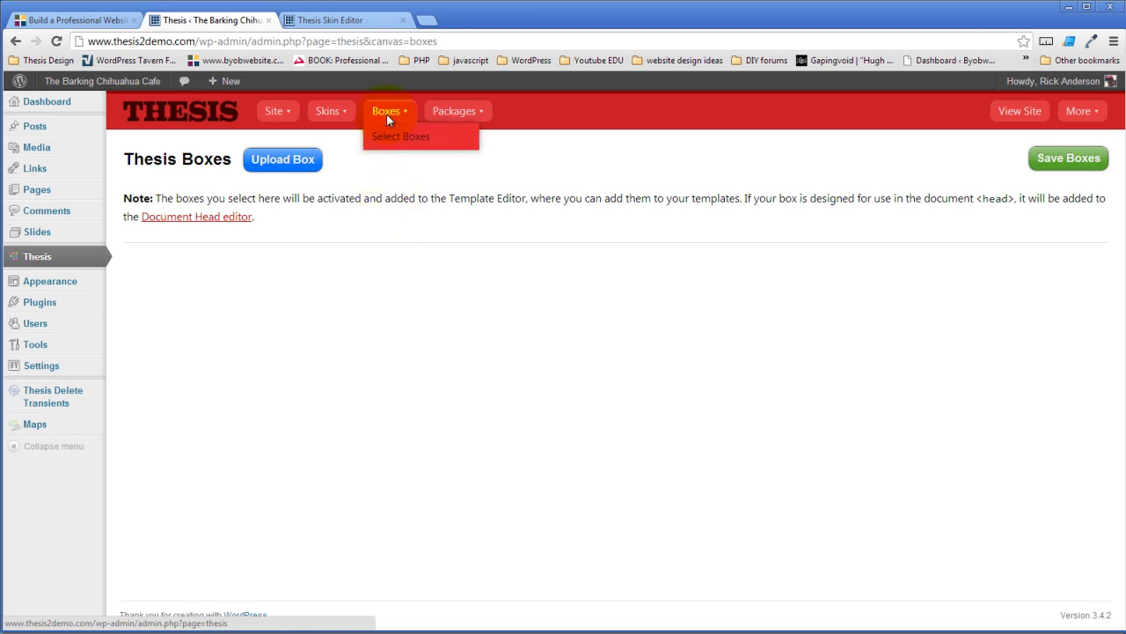
{"action": "mouse_move", "coordinate": [449, 114]}
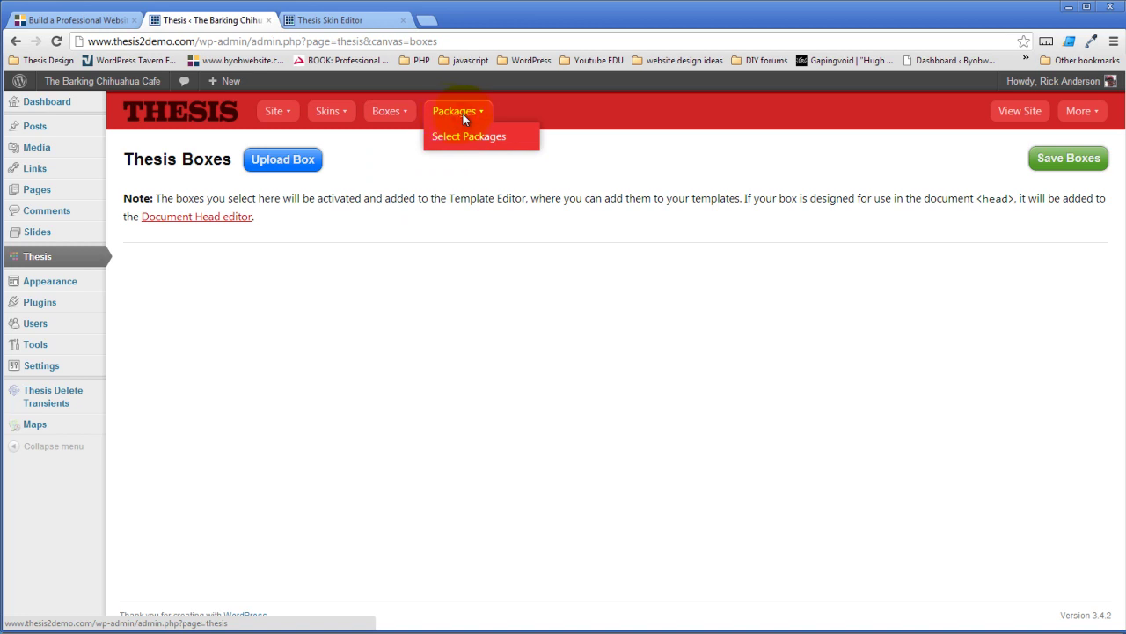
{"action": "left_click", "coordinate": [464, 138]}
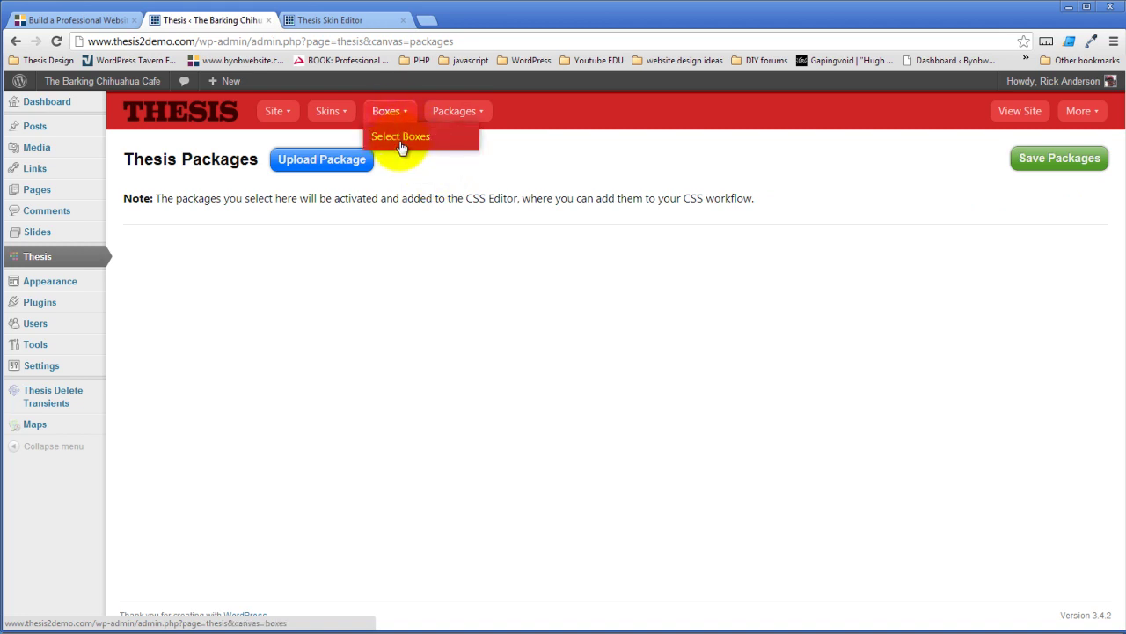
{"action": "mouse_move", "coordinate": [464, 110]}
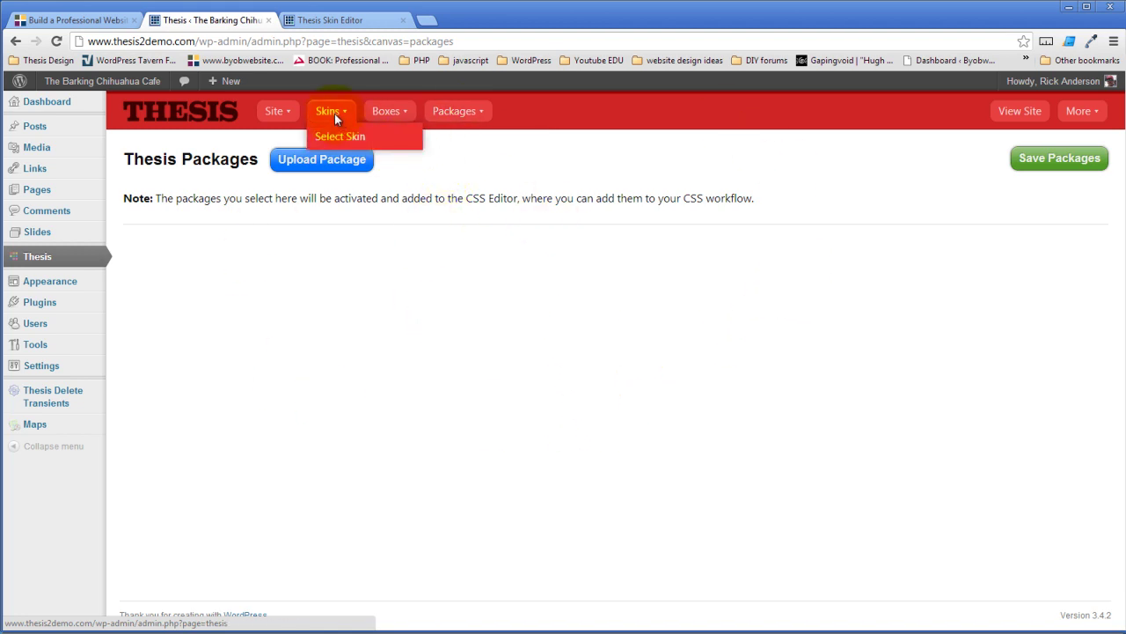
{"action": "mouse_move", "coordinate": [420, 137]}
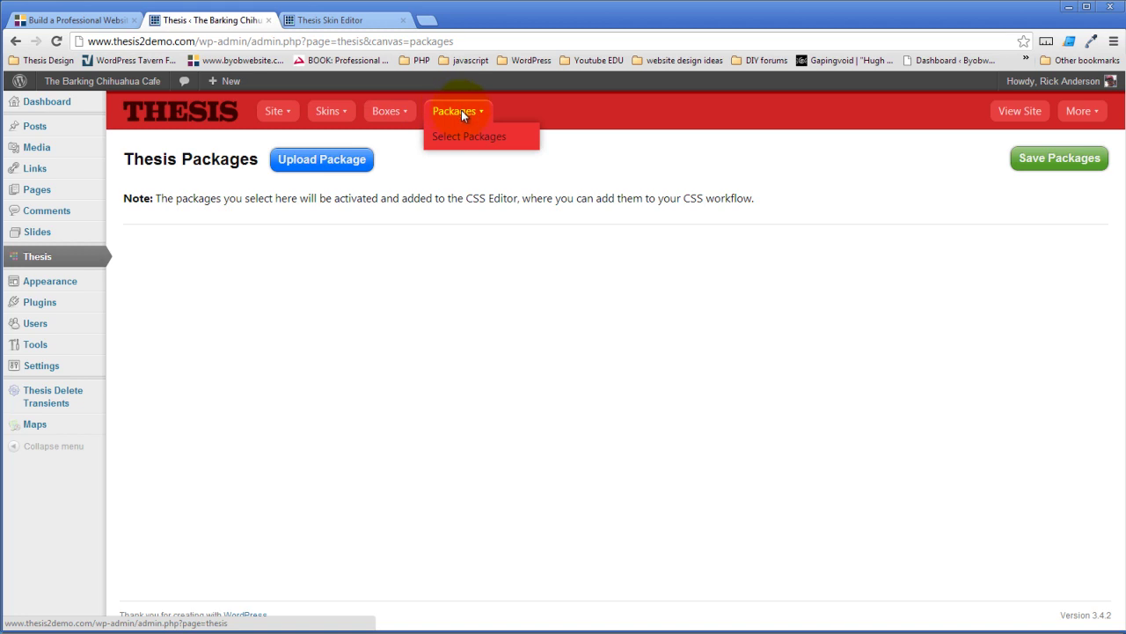
{"action": "left_click", "coordinate": [435, 384]}
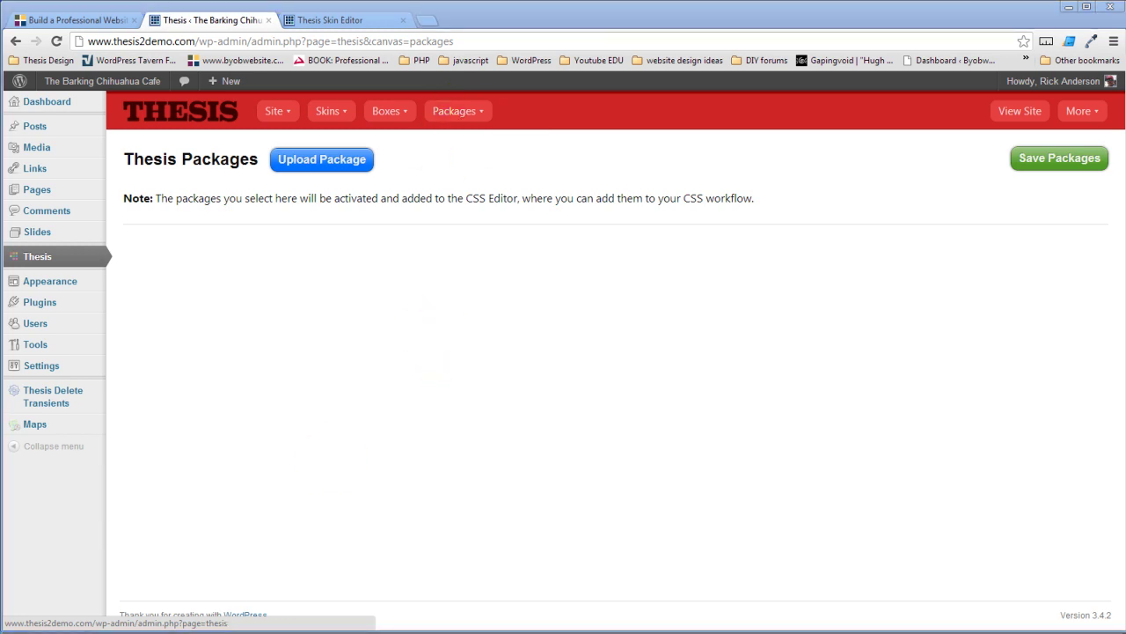
- Open The Barking Chihuahua Cafe site in a separate browser tab and look over its home page
{"action": "left_click", "coordinate": [333, 20]}
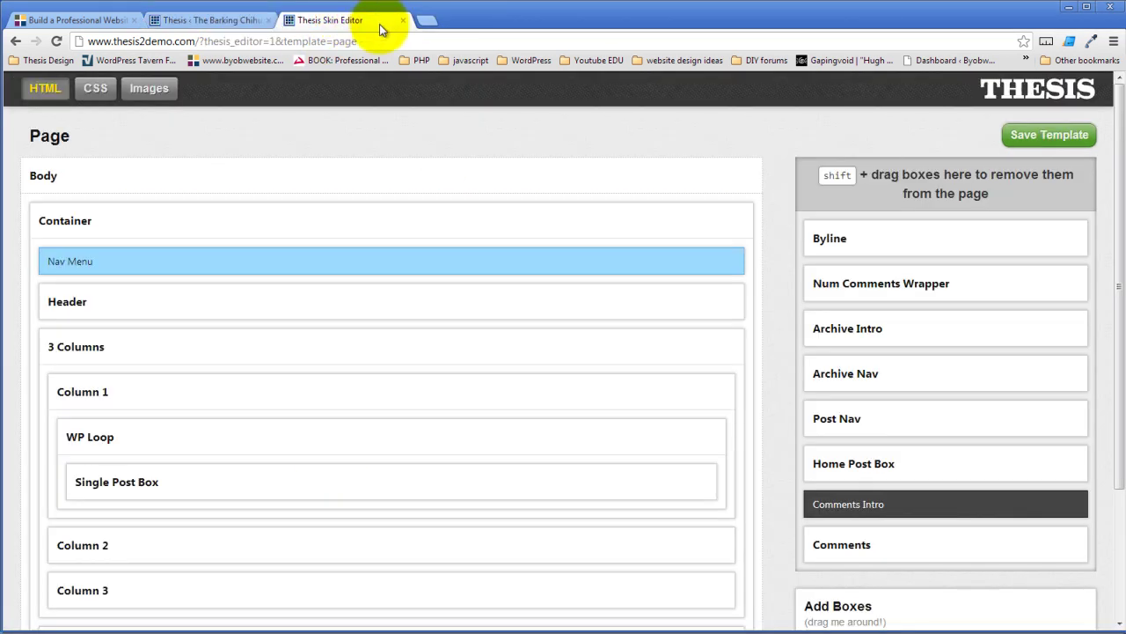
{"action": "left_click", "coordinate": [209, 19]}
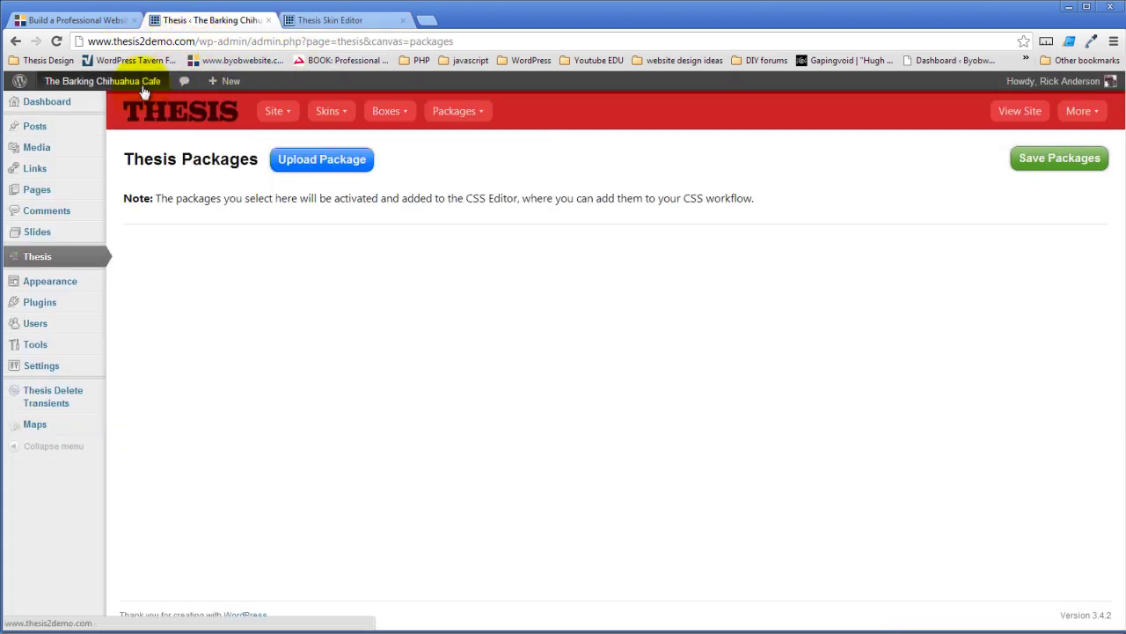
{"action": "right_click", "coordinate": [144, 84]}
{"action": "left_click", "coordinate": [170, 89]}
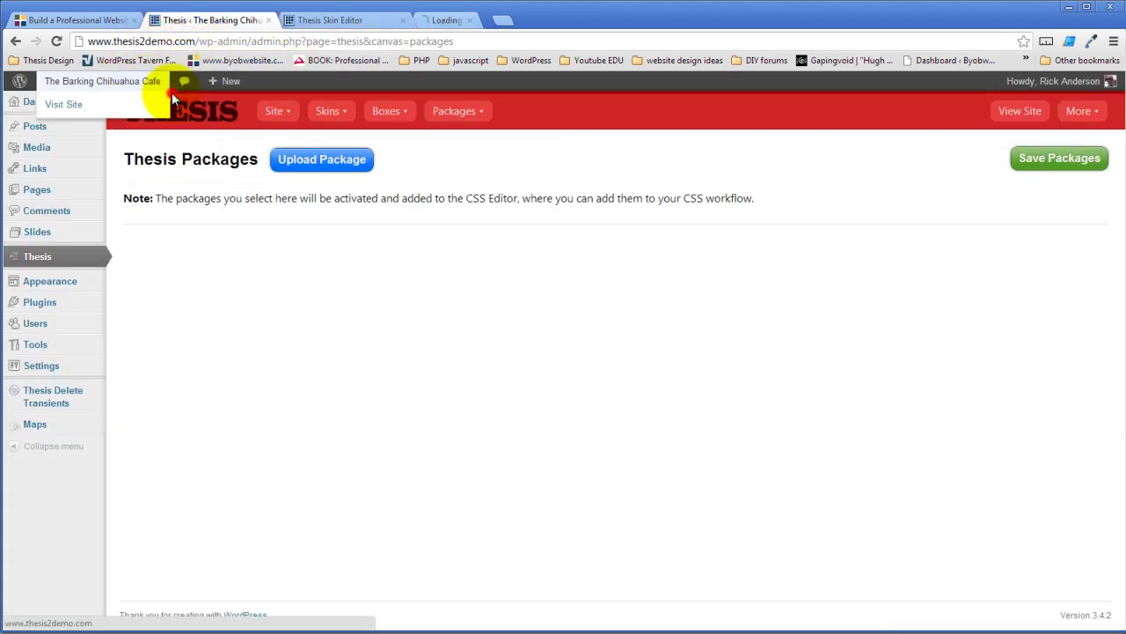
{"action": "left_click", "coordinate": [478, 19]}
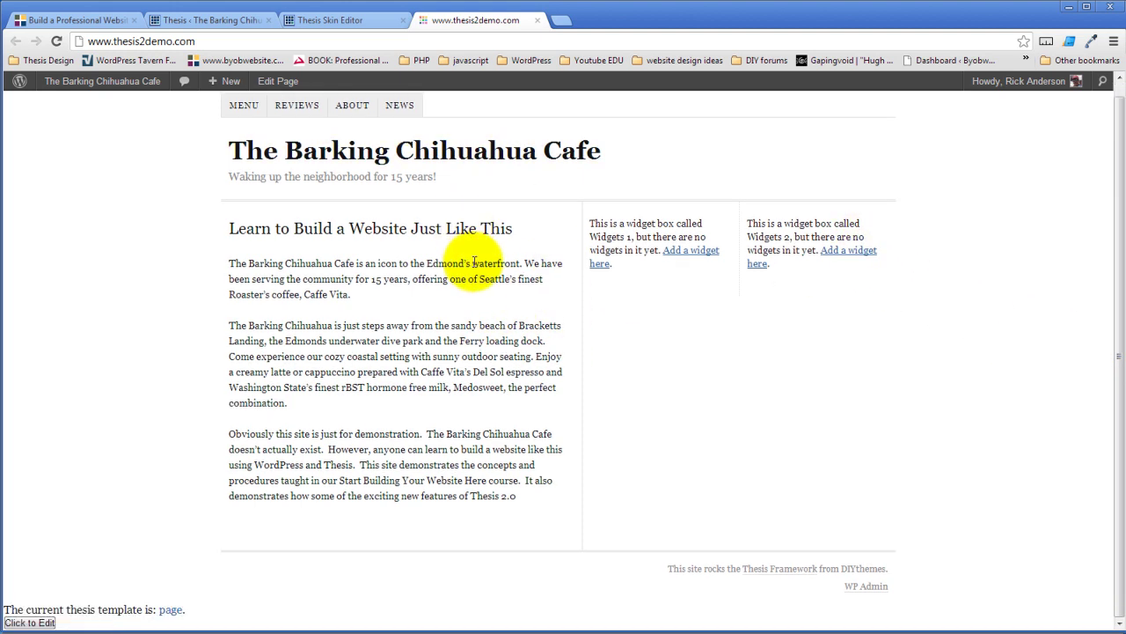
{"action": "scroll", "coordinate": [590, 217], "scroll_direction": "down", "scroll_amount": 1}
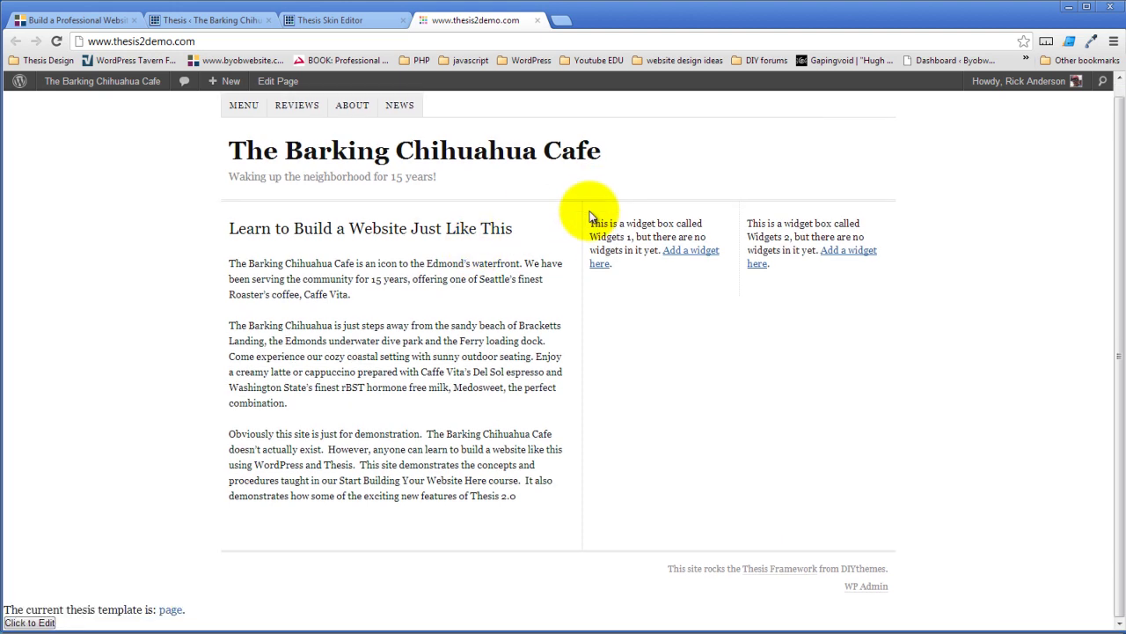
{"action": "scroll", "coordinate": [581, 216], "scroll_direction": "up", "scroll_amount": 1}
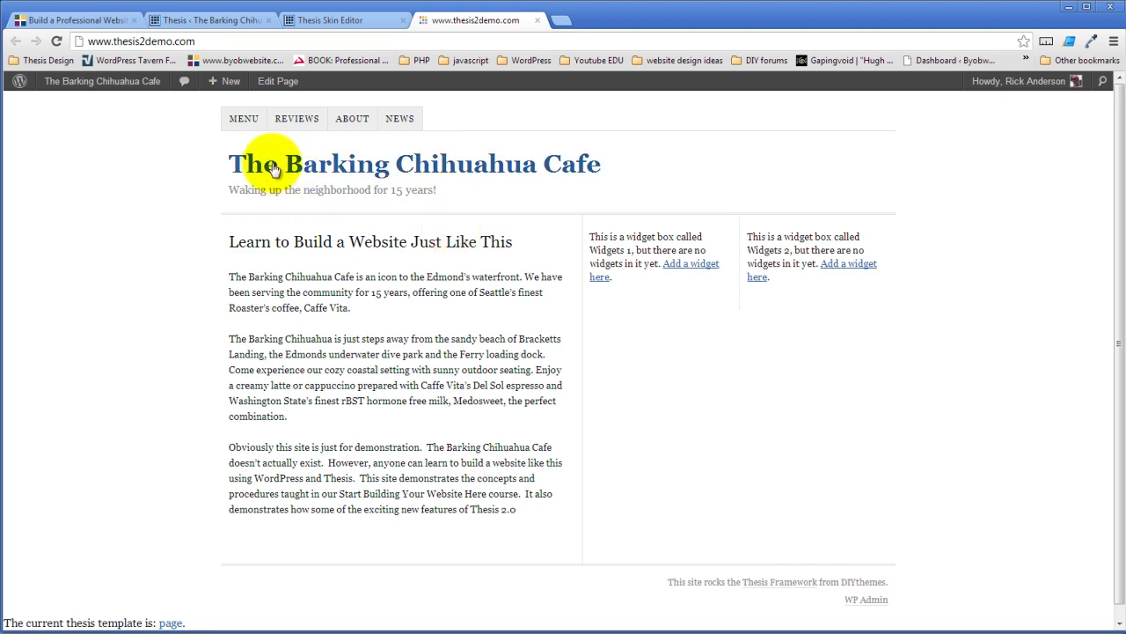
- View the cafe site's Menu page and look through its list of drinks
{"action": "left_click", "coordinate": [244, 118]}
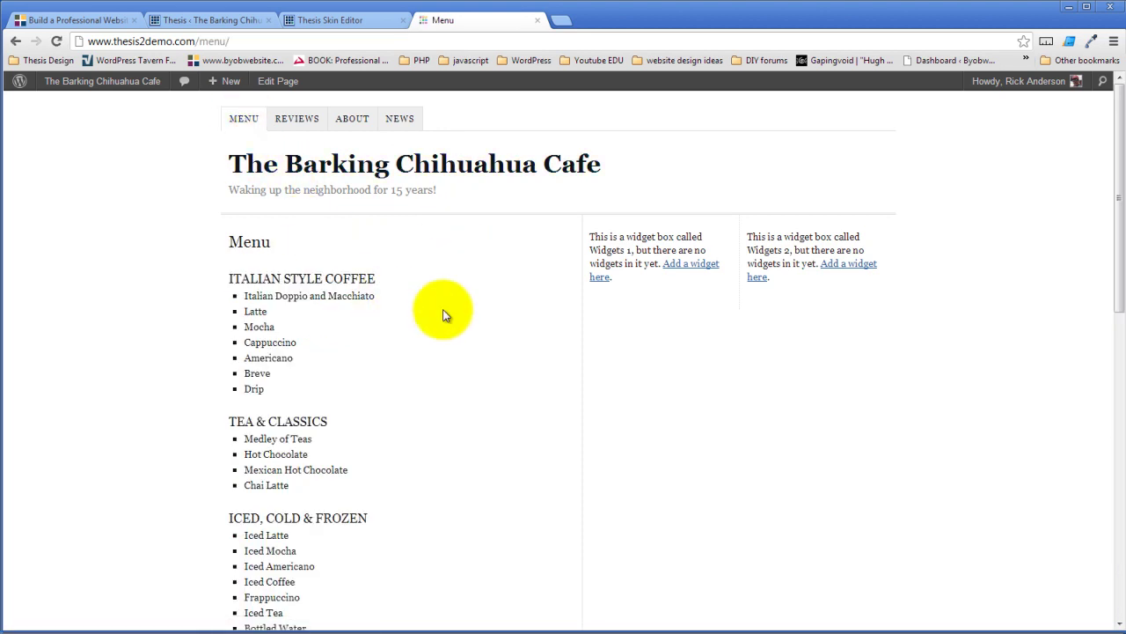
{"action": "scroll", "coordinate": [445, 314], "scroll_direction": "down", "scroll_amount": 2}
{"action": "scroll", "coordinate": [445, 314], "scroll_direction": "up", "scroll_amount": 2}
- Open the "Choose the Right Architect" post from the cafe site's News page and look through it
{"action": "left_click", "coordinate": [399, 117]}
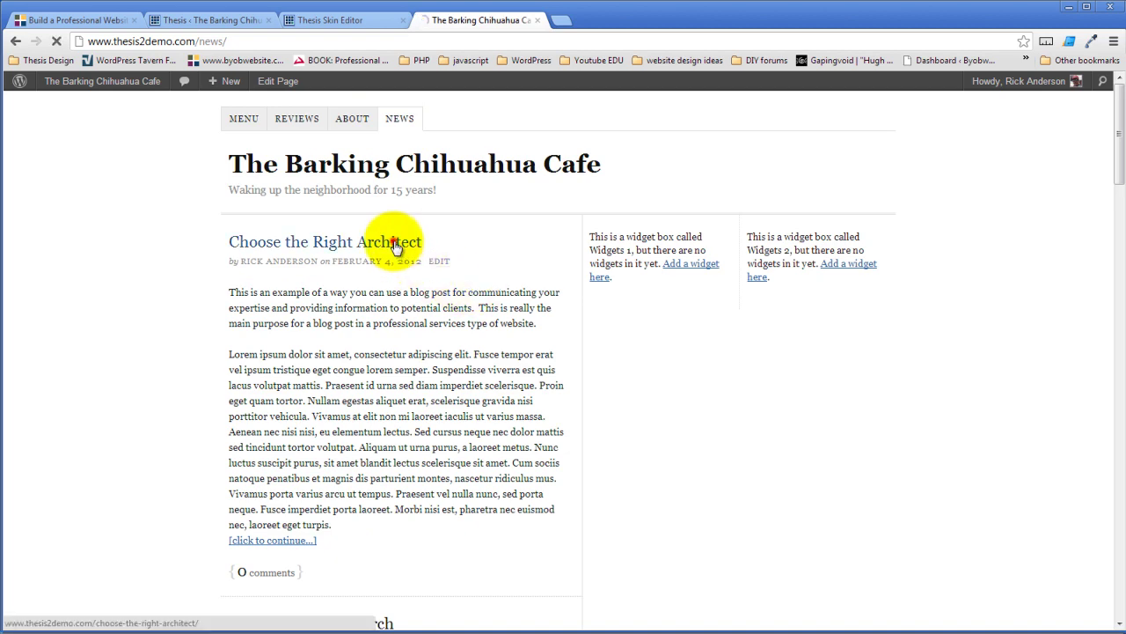
{"action": "left_click", "coordinate": [390, 242]}
{"action": "scroll", "coordinate": [489, 344], "scroll_direction": "down", "scroll_amount": 4}
{"action": "scroll", "coordinate": [488, 345], "scroll_direction": "down", "scroll_amount": 3}
{"action": "scroll", "coordinate": [488, 345], "scroll_direction": "up", "scroll_amount": 7}
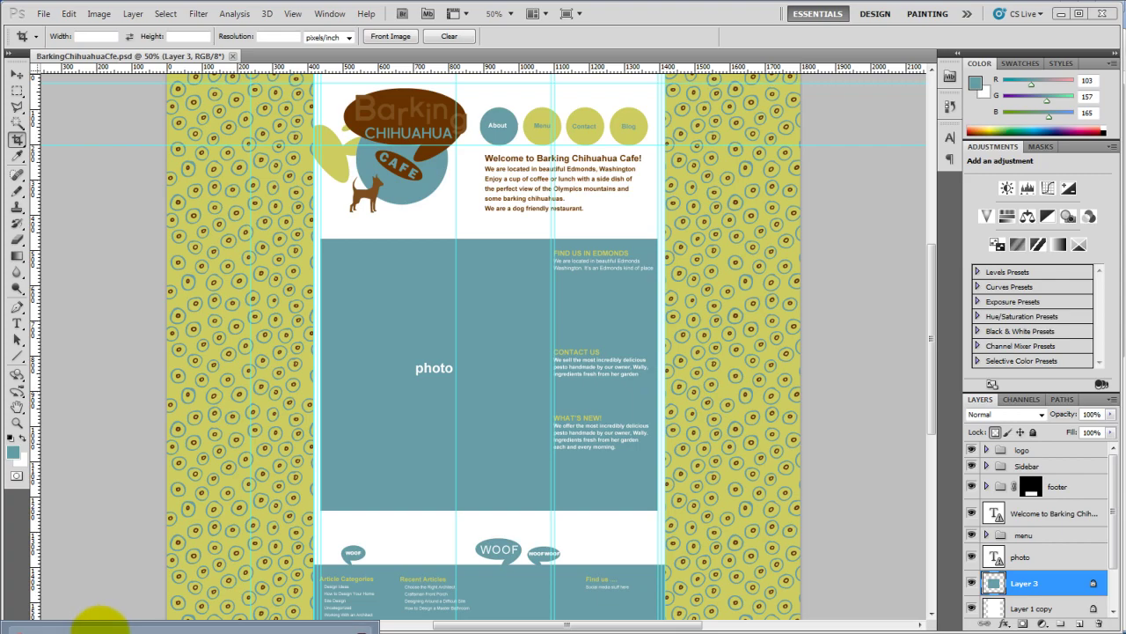
- Switch from Photoshop back to Chrome and look over the "Build a Professional Website Using WordPress and Thesis" course page
{"action": "left_click", "coordinate": [99, 625]}
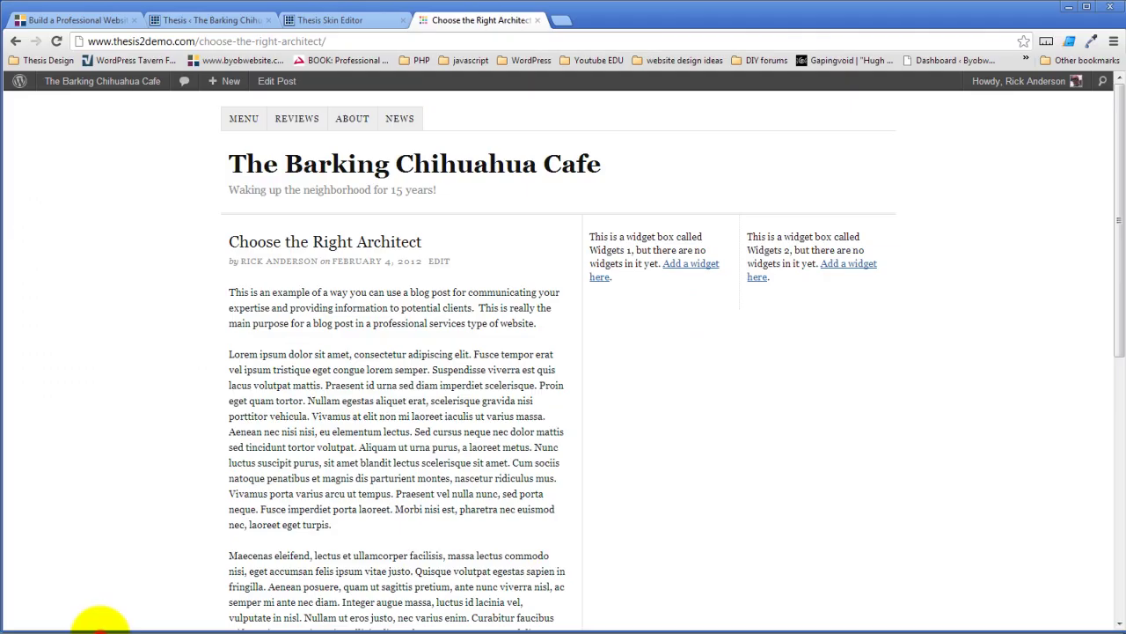
{"action": "left_click", "coordinate": [62, 21]}
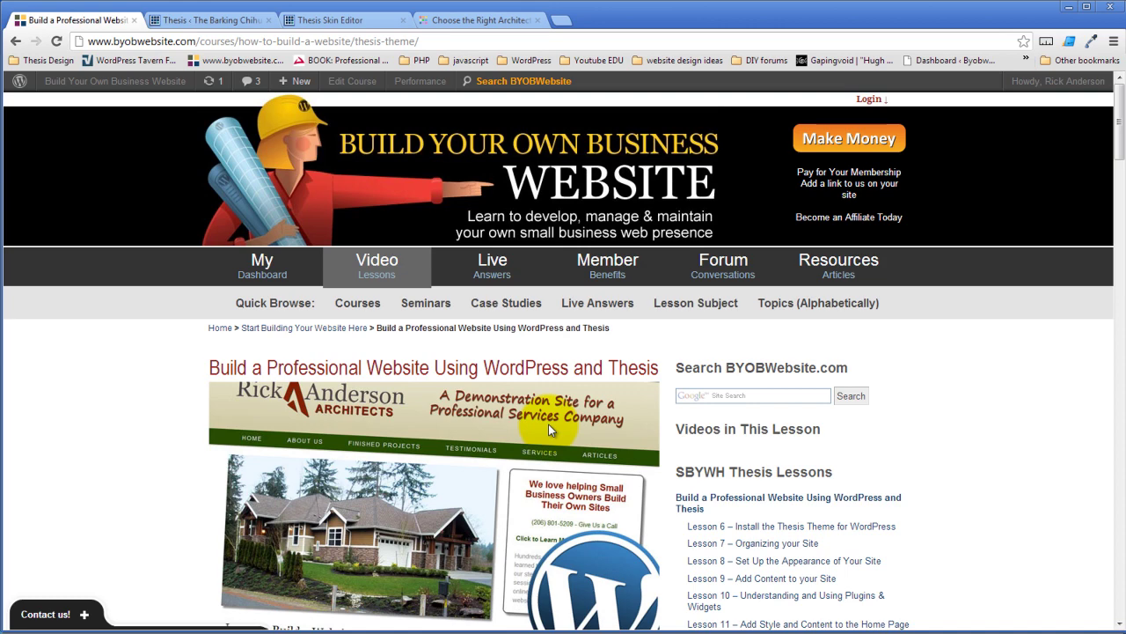
{"action": "scroll", "coordinate": [549, 423], "scroll_direction": "down", "scroll_amount": 3}
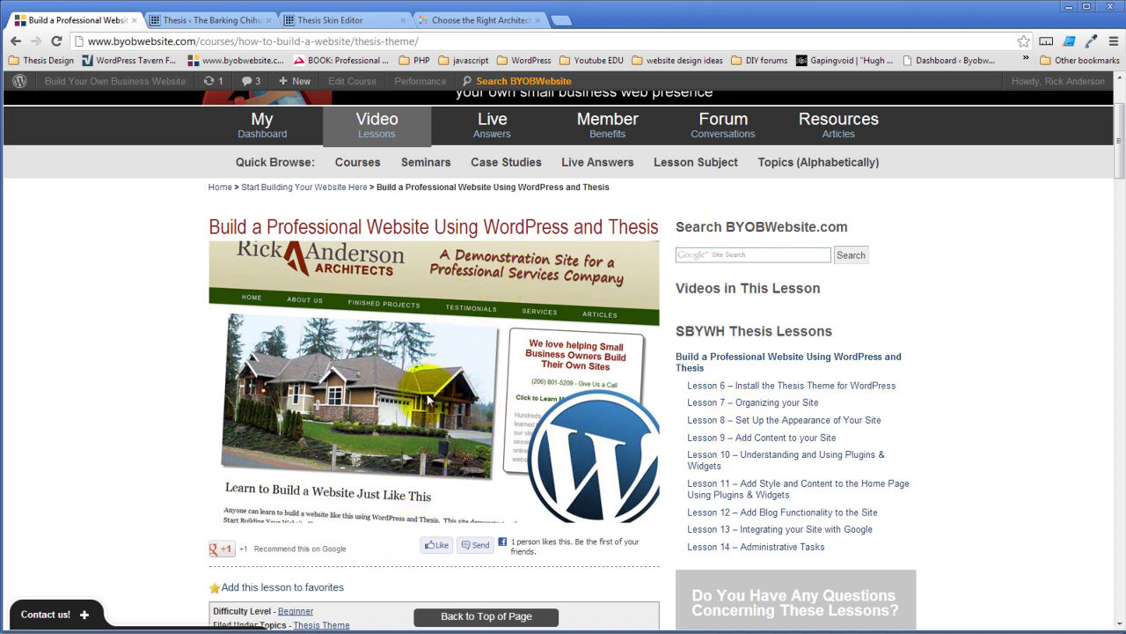
{"action": "scroll", "coordinate": [429, 401], "scroll_direction": "up", "scroll_amount": 3}
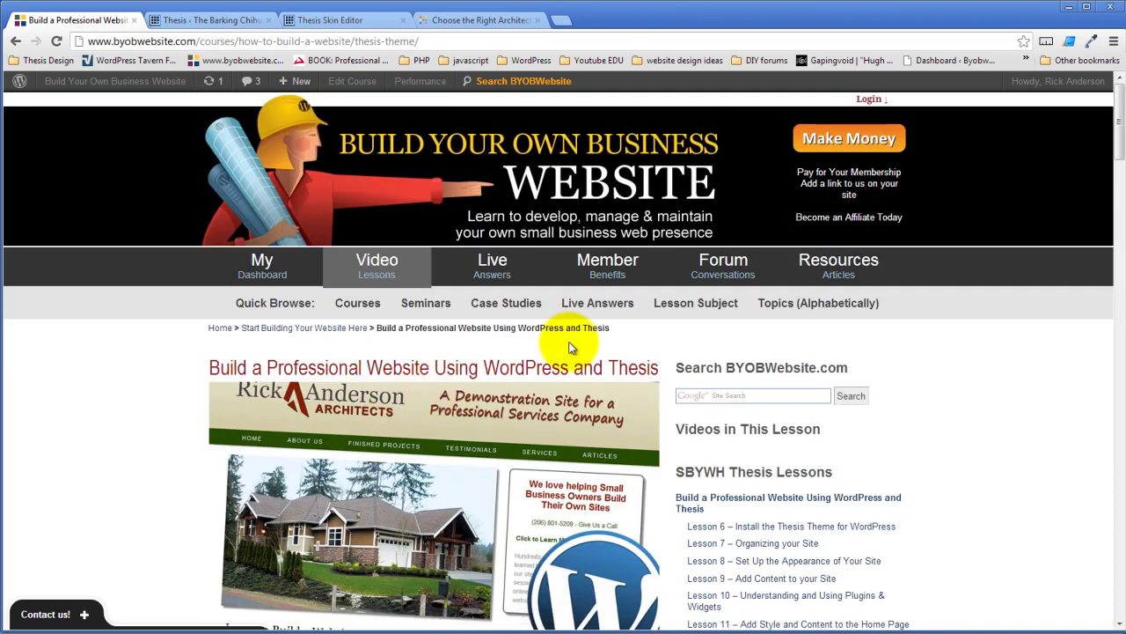